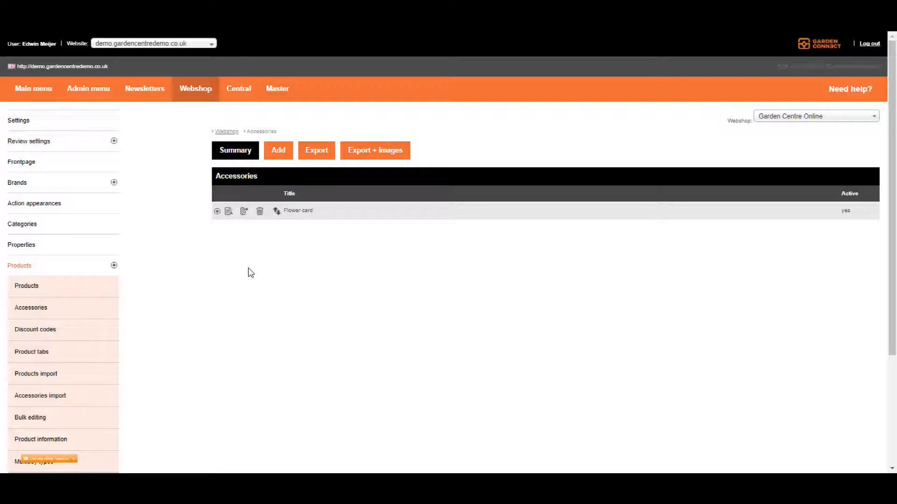
left_click(217, 212)
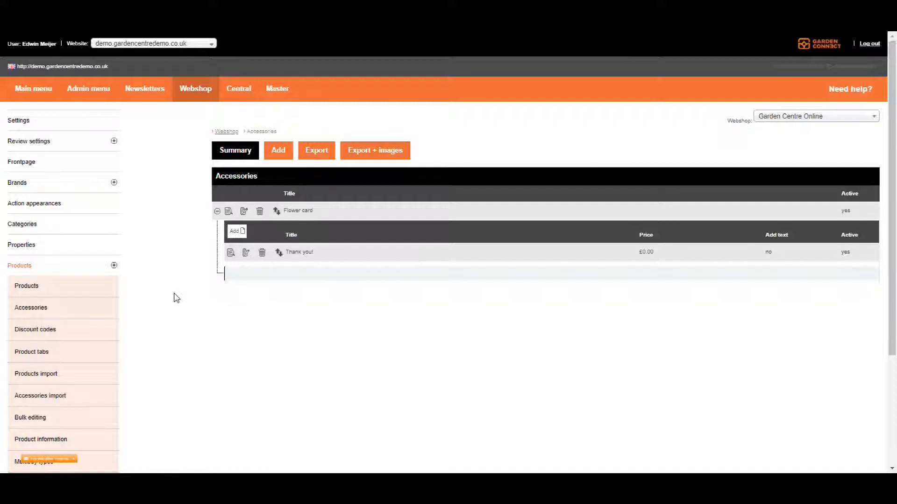
left_click(278, 151)
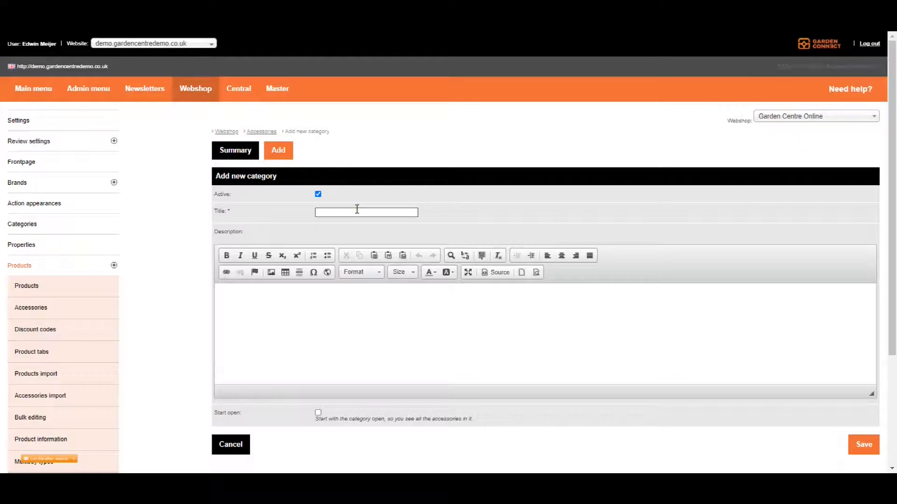
type("Flower card")
left_click(379, 298)
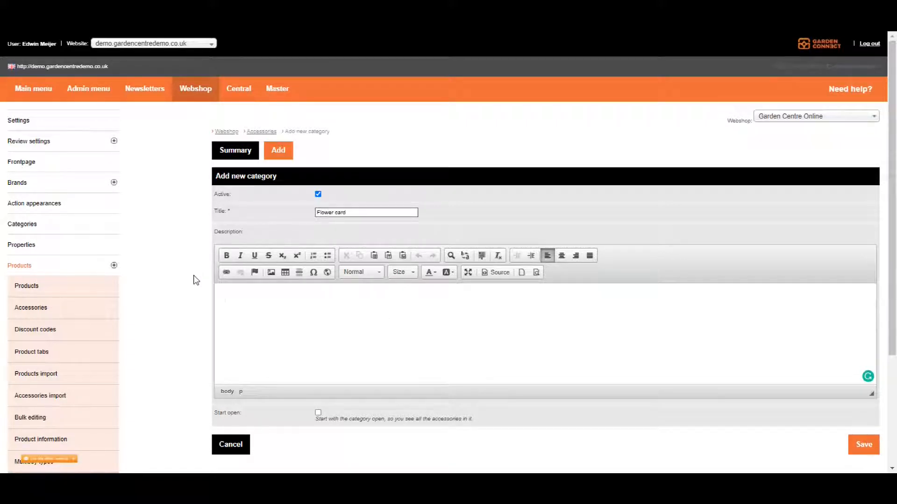
scroll(192, 314, "down", 1)
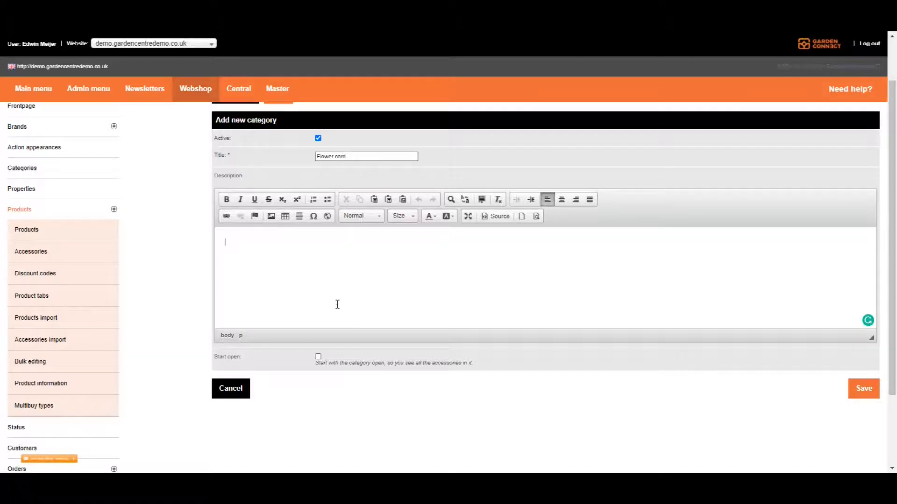
scroll(337, 304, "up", 1)
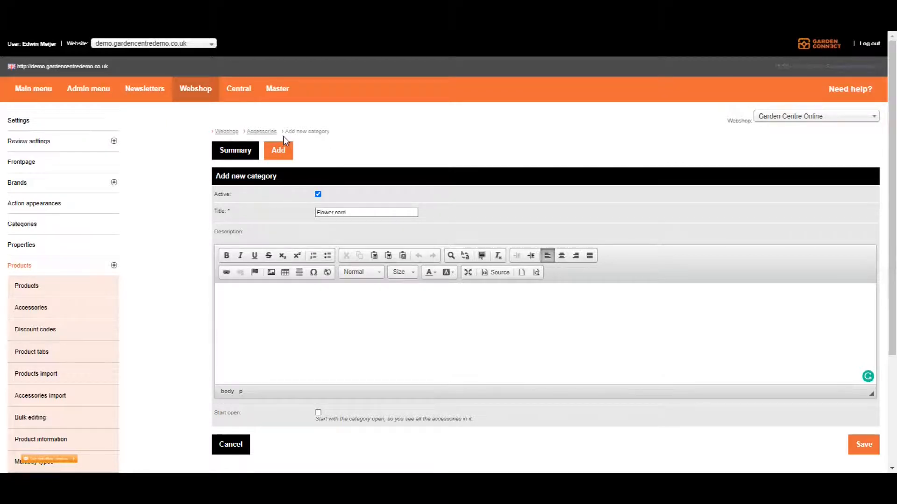
left_click(271, 133)
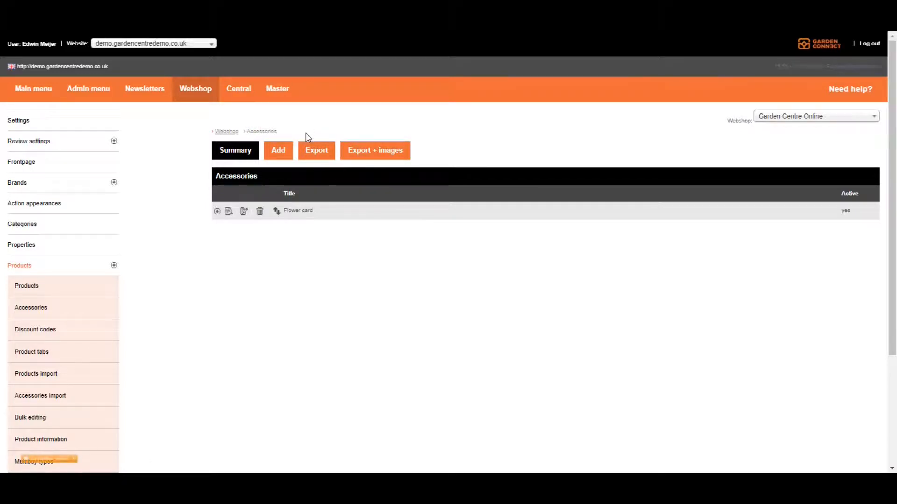
Start a new accessory in the Flower card category with the title "Happy birthday!".
left_click(217, 213)
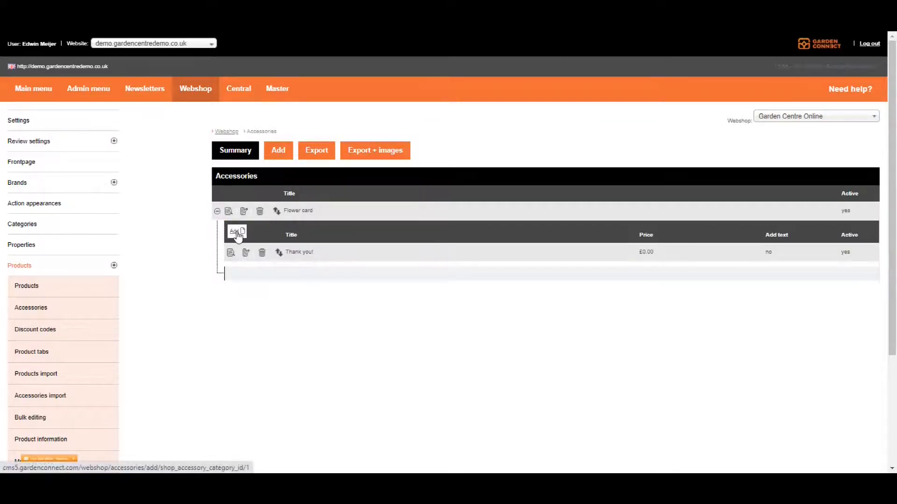
left_click(238, 235)
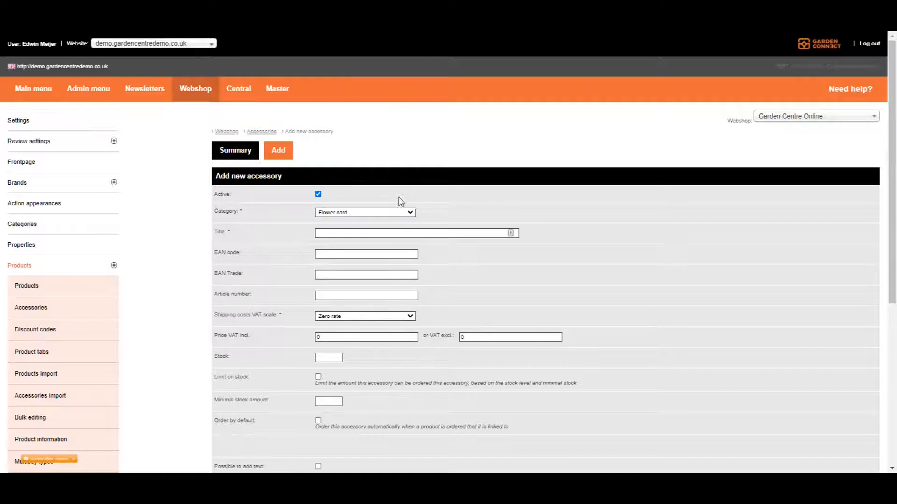
left_click(427, 233)
type("Happy birthday!")
left_click(402, 256)
Set the accessory's price including VAT to 1 and its stock to 50.
scroll(329, 251, "down", 1)
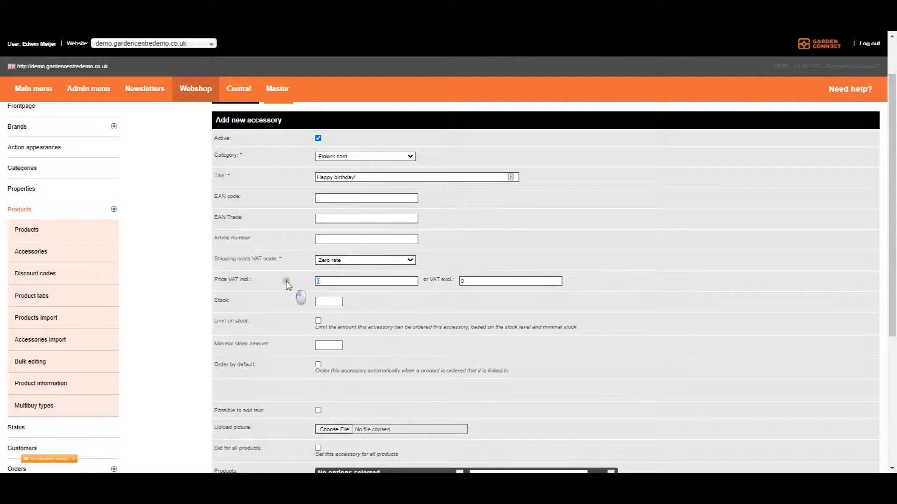
key("BackSpace")
type("1")
scroll(185, 283, "down", 1)
left_click(331, 243)
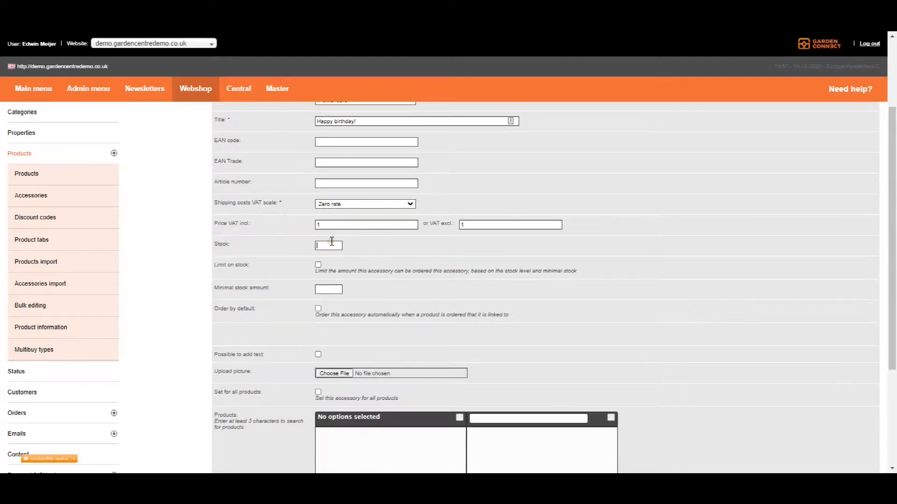
type("50")
Set the minimal stock amount to 5 and have the accessory ordered by default.
scroll(281, 256, "down", 2)
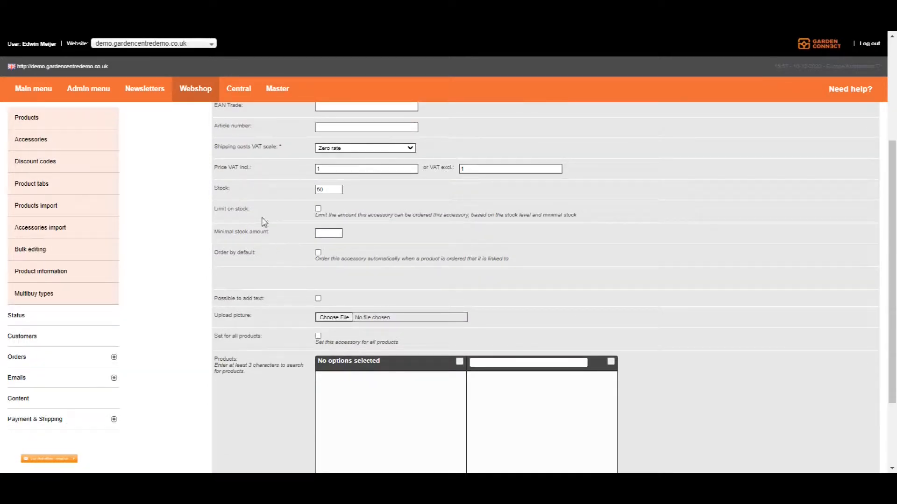
left_click(328, 233)
scroll(320, 250, "up", 1)
scroll(319, 250, "down", 2)
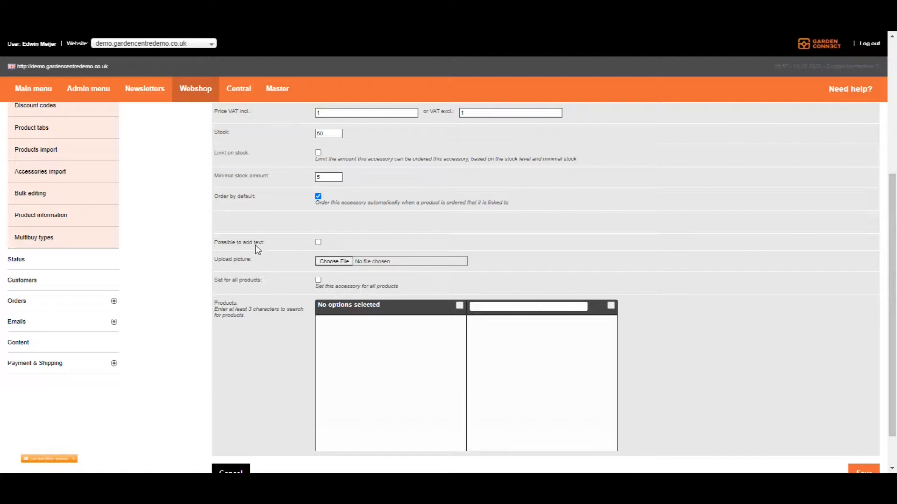
Make it possible and required for customers to add text to the accessory.
left_click(318, 243)
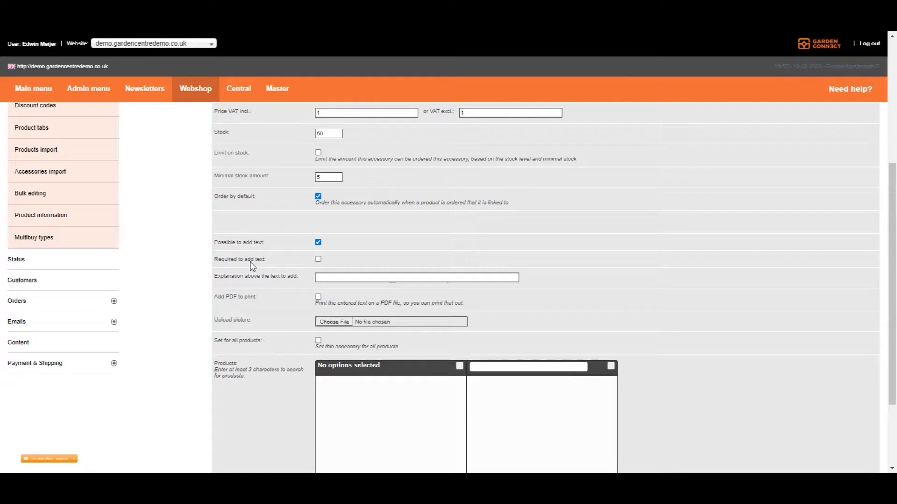
left_click(318, 258)
scroll(186, 268, "down", 1)
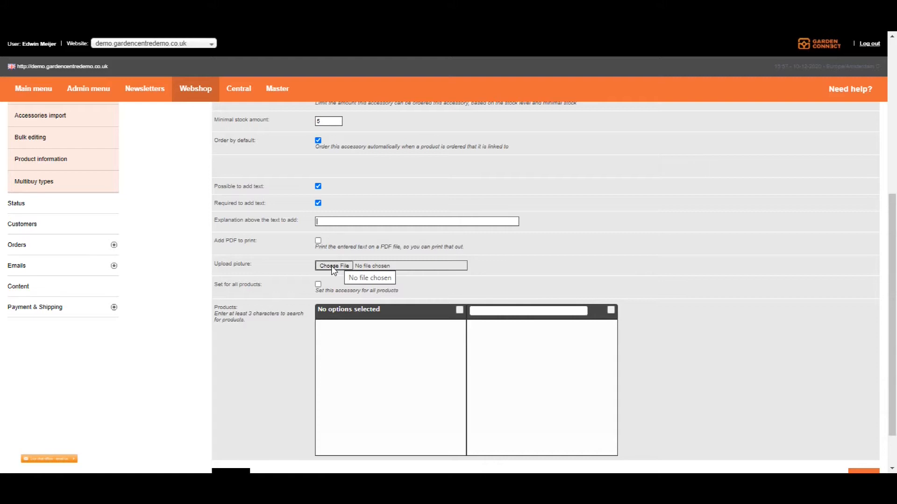
scroll(318, 280, "down", 1)
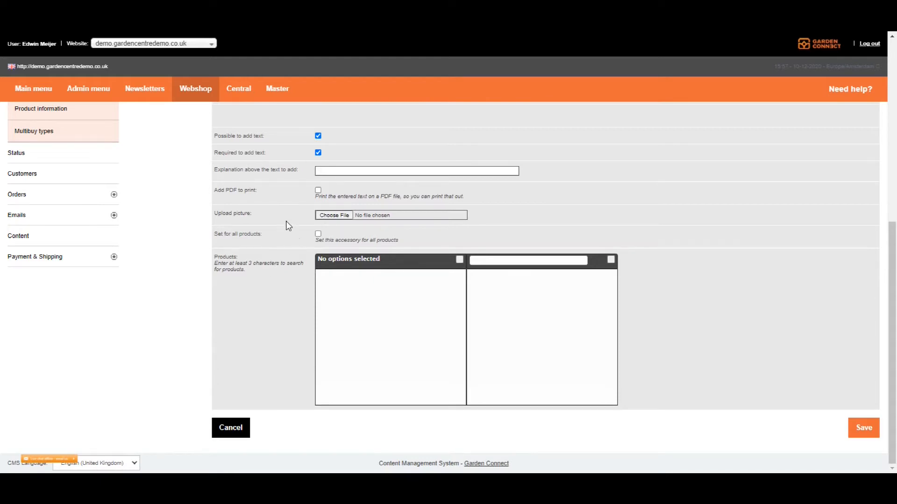
left_click(317, 234)
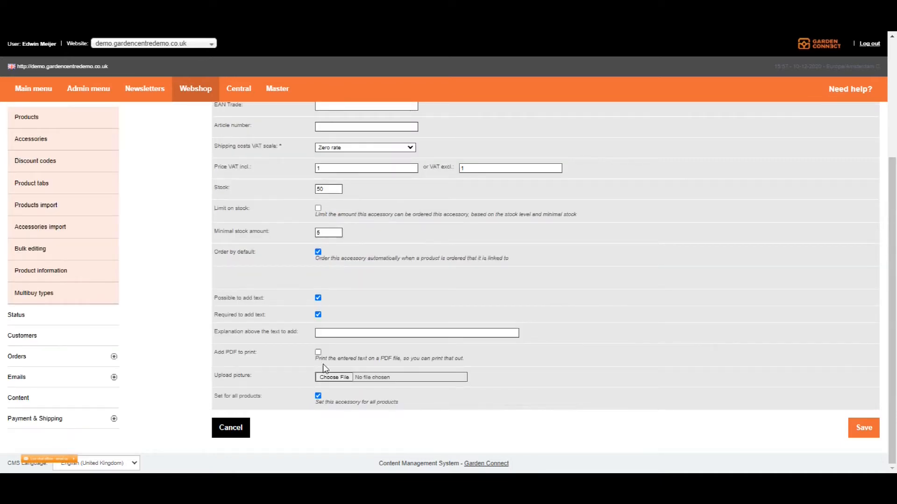
left_click(317, 396)
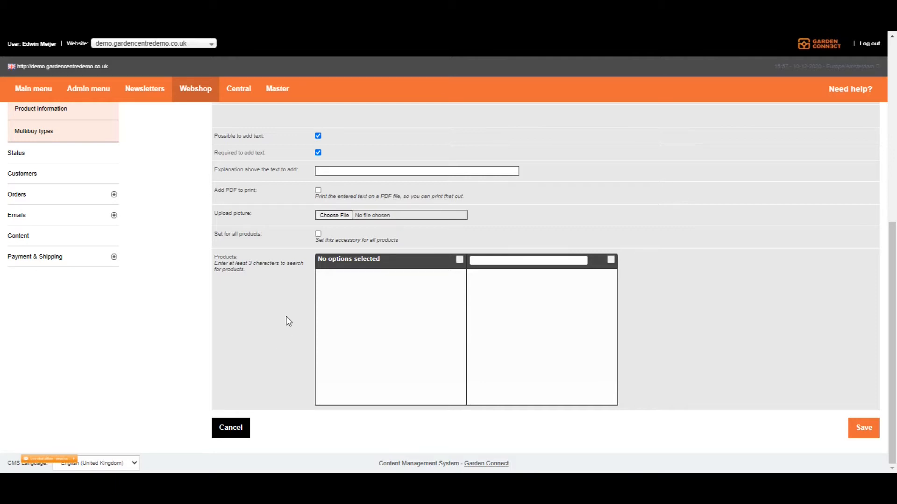
Save the new "Happy birthday!" accessory.
left_click(486, 258)
left_click(860, 432)
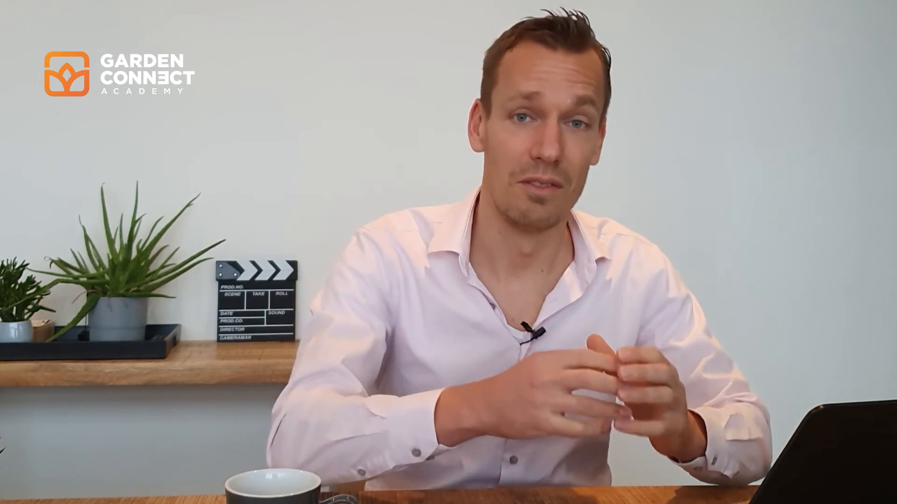